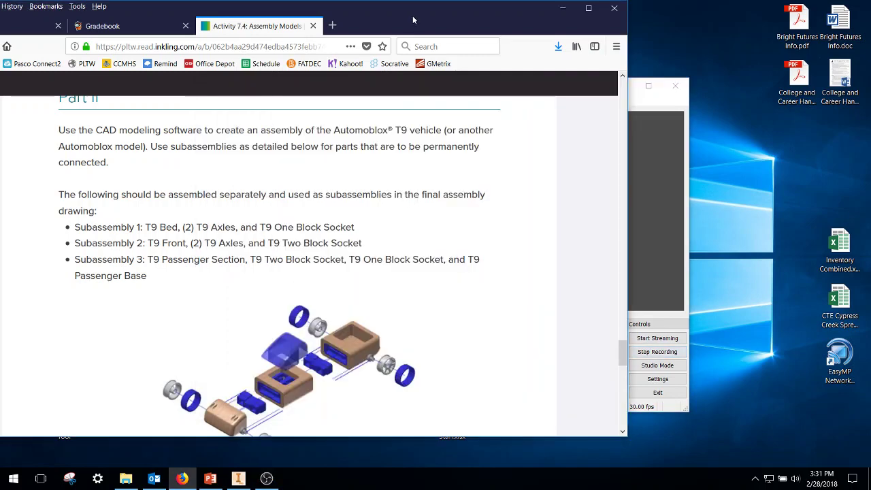
# Step: Switch from the activity page to Inventor and create a new assembly from the Standard.iam template
pyautogui.scroll(2, 380, 216)
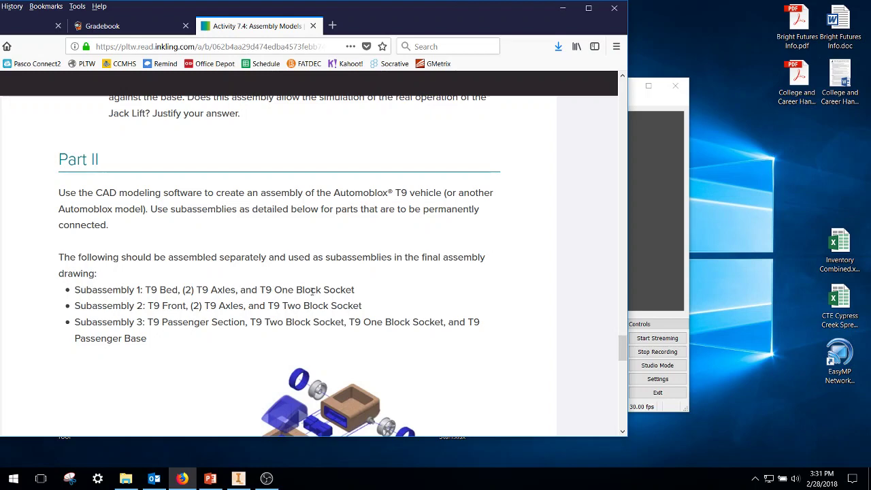
pyautogui.click(238, 479)
pyautogui.click(14, 42)
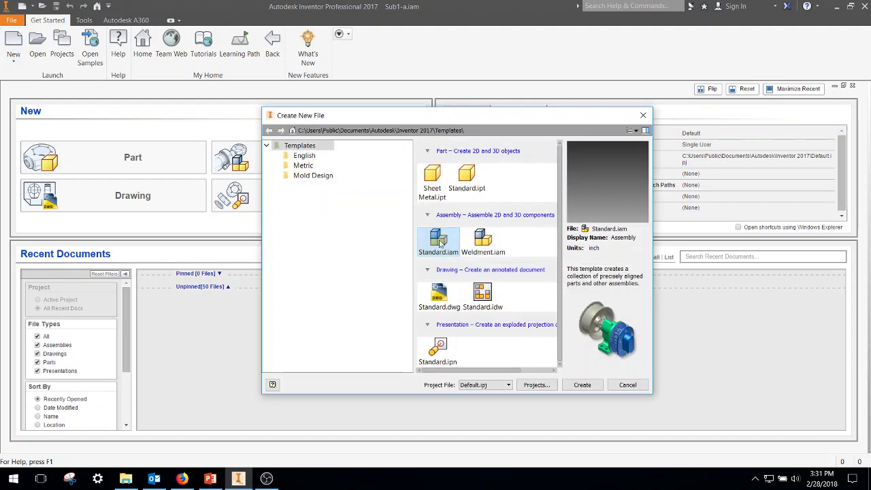
pyautogui.click(582, 384)
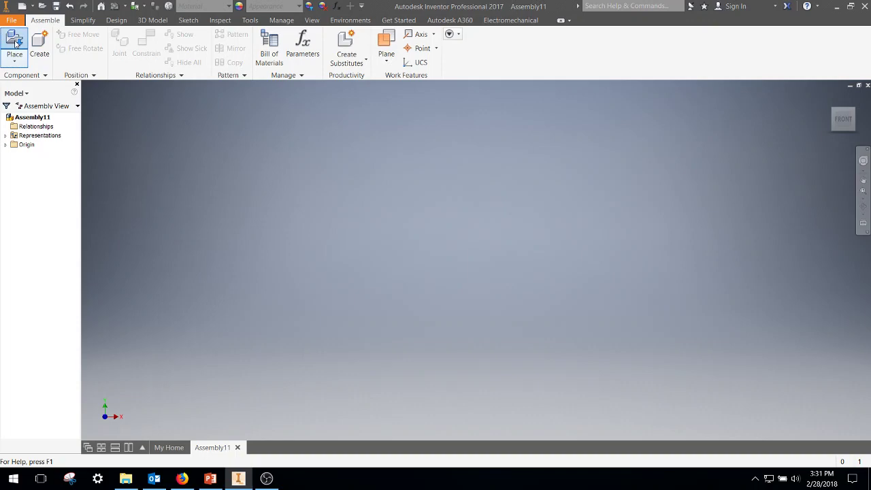
# Step: Place one instance of T9 Bed.ipt in the assembly and make it grounded
pyautogui.click(14, 42)
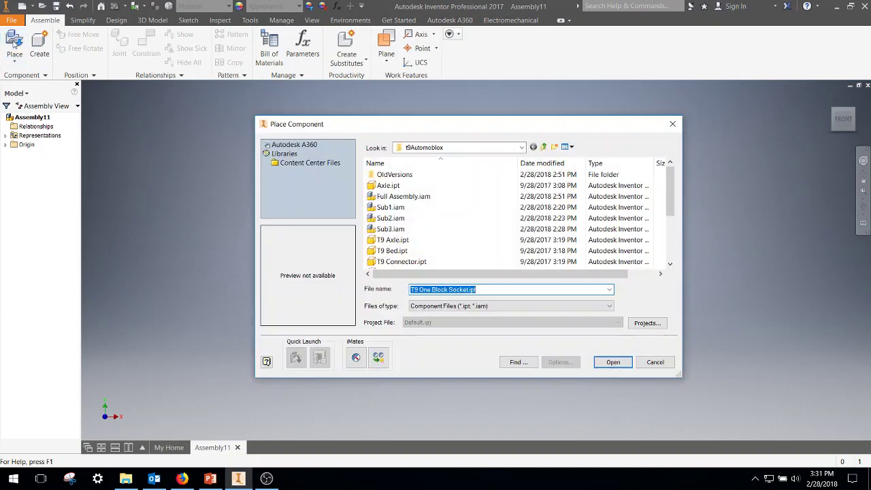
pyautogui.click(401, 251)
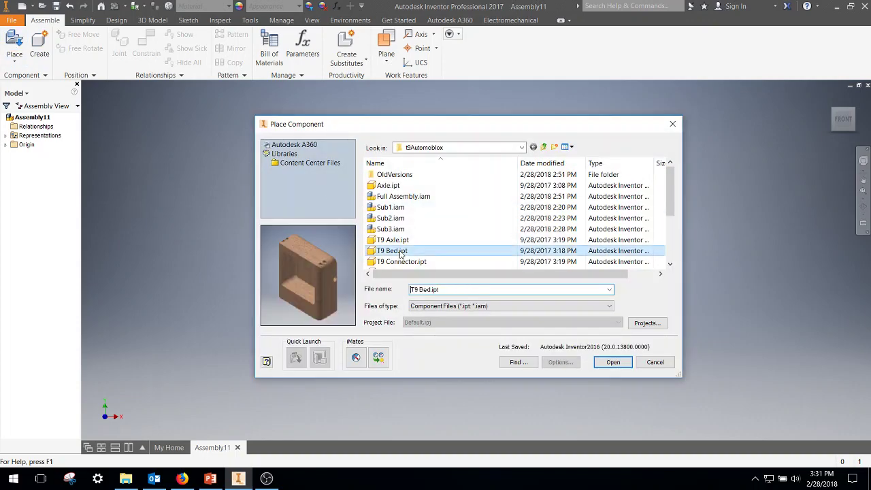
pyautogui.click(611, 362)
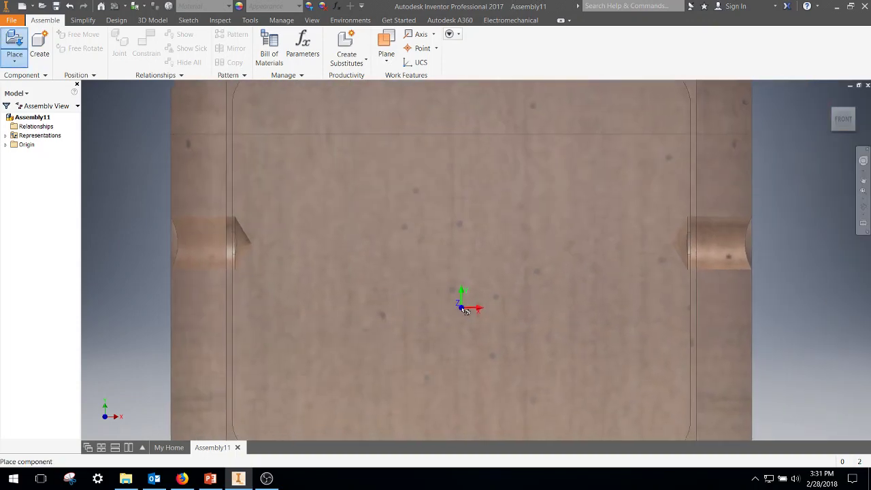
pyautogui.click(463, 309)
pyautogui.rightClick(454, 291)
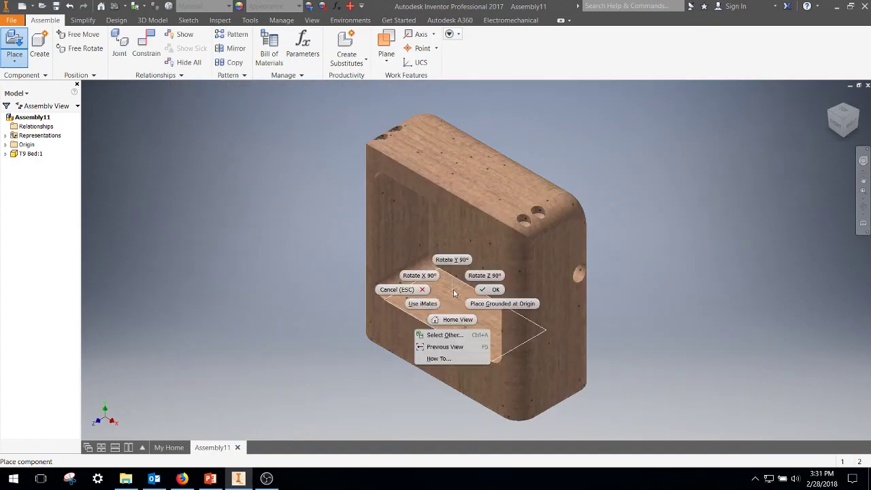
pyautogui.click(489, 291)
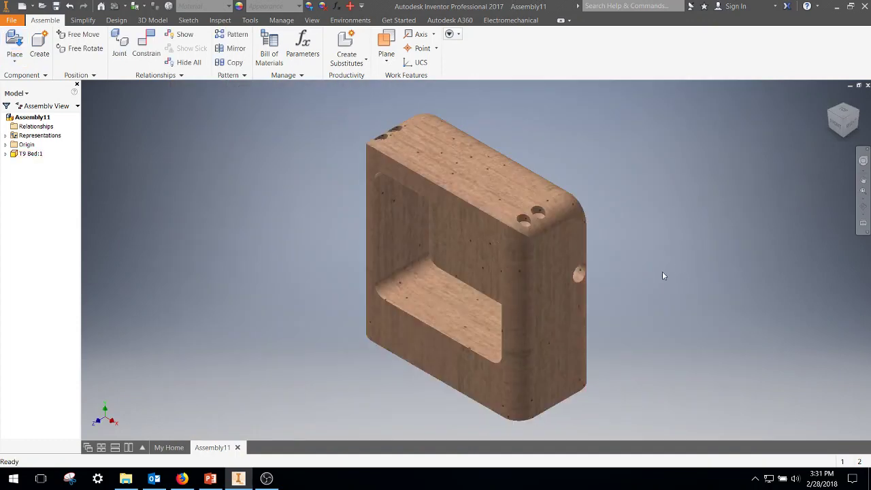
pyautogui.rightClick(562, 298)
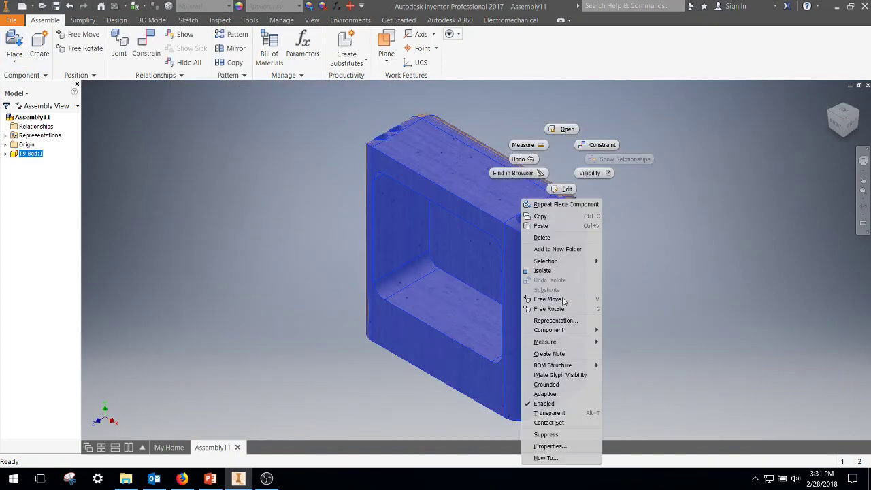
pyautogui.click(551, 384)
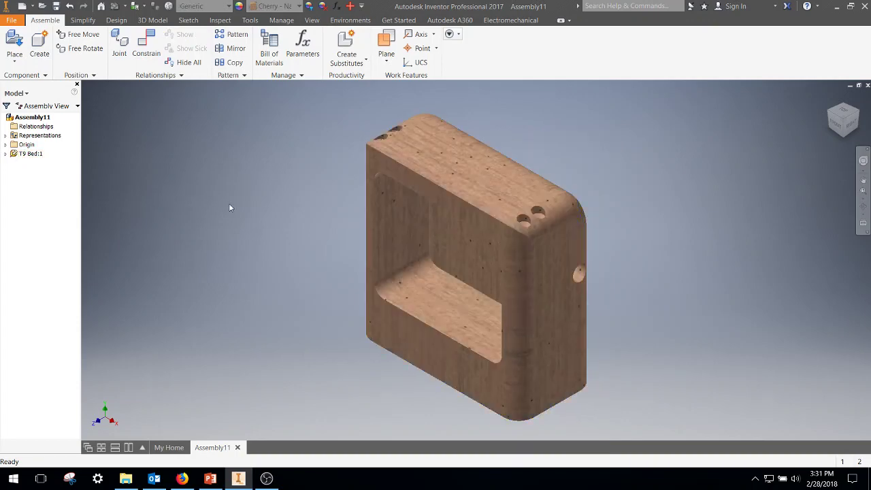
# Step: Place two instances of T9 Axle.ipt, one on either side of the bed
pyautogui.click(14, 45)
pyautogui.click(401, 239)
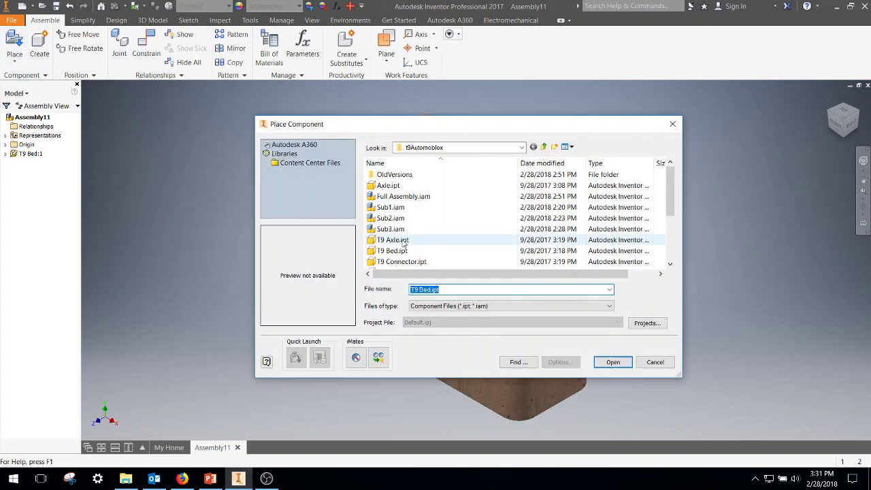
pyautogui.click(612, 361)
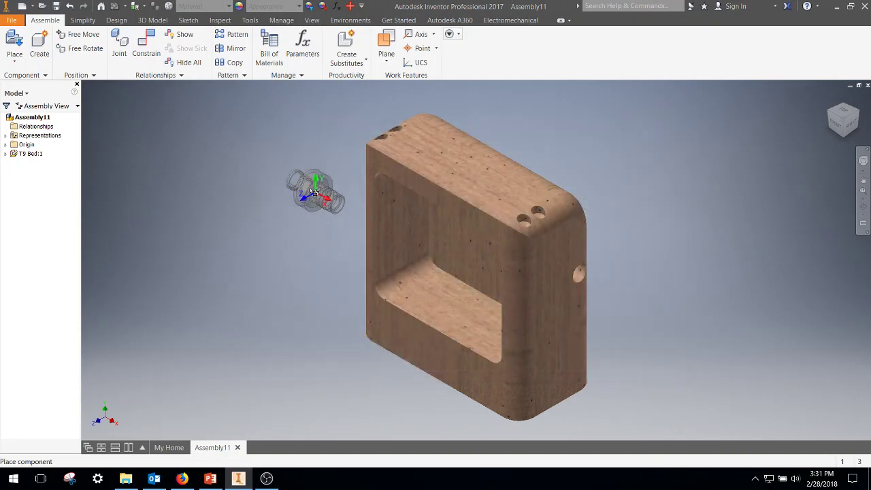
pyautogui.click(287, 173)
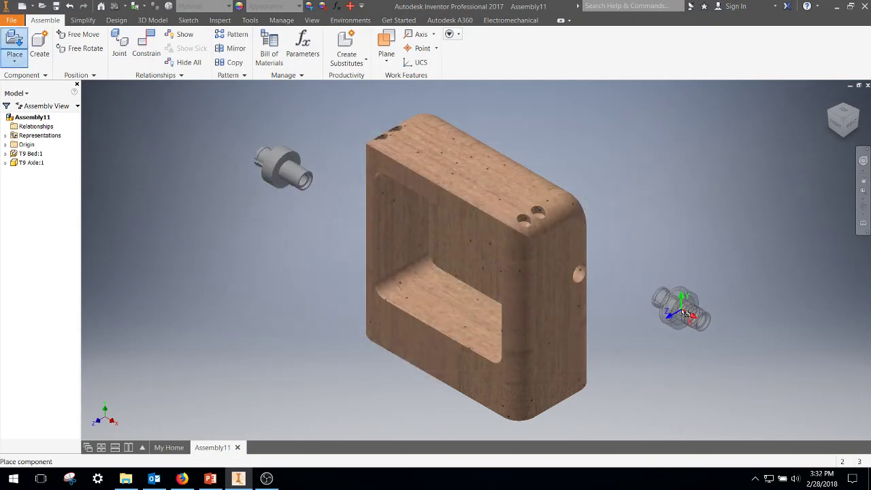
pyautogui.click(685, 313)
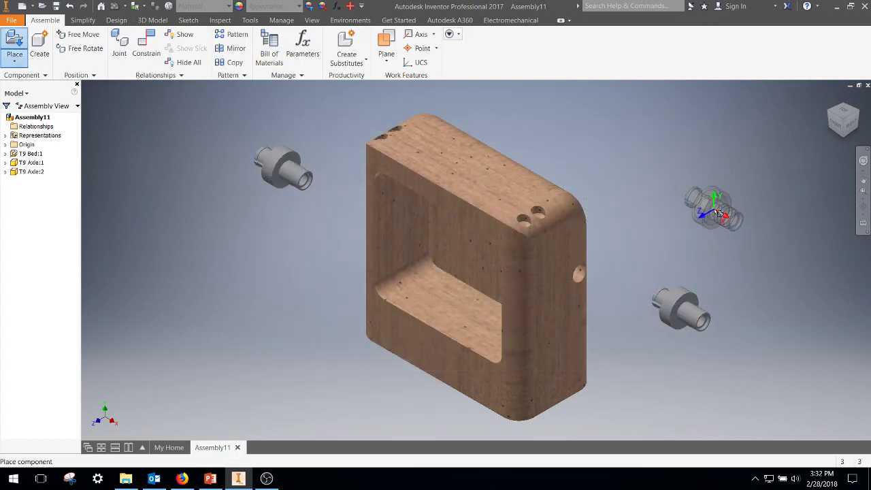
pyautogui.rightClick(719, 213)
pyautogui.click(744, 219)
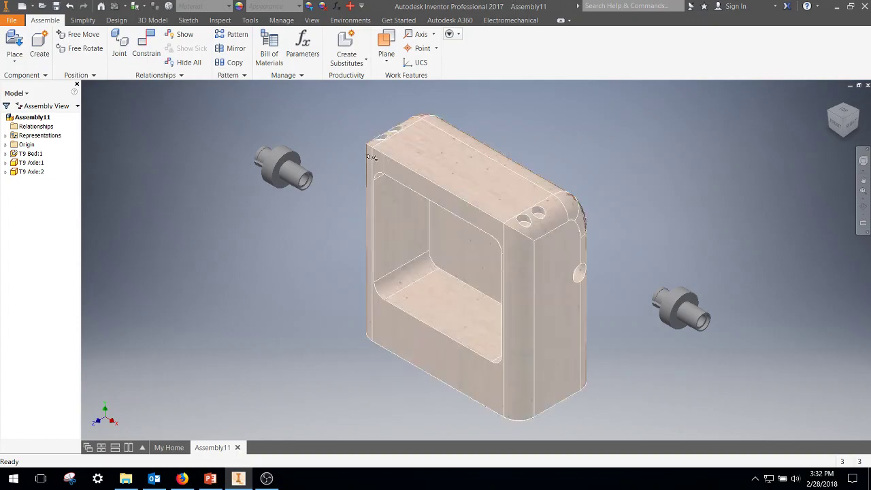
# Step: Place one instance of T9 One Block Socket.ipt in front of the bed's lower corner
pyautogui.click(14, 42)
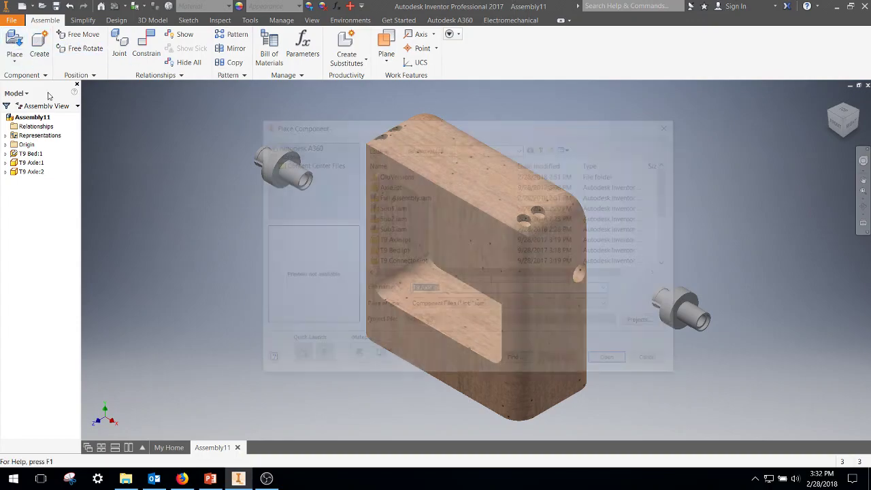
pyautogui.scroll(-3, 439, 250)
pyautogui.click(415, 217)
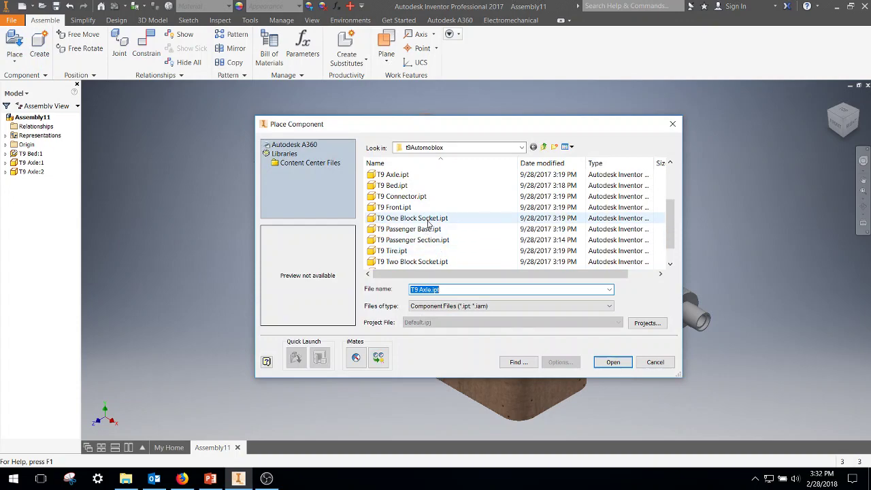
pyautogui.click(611, 360)
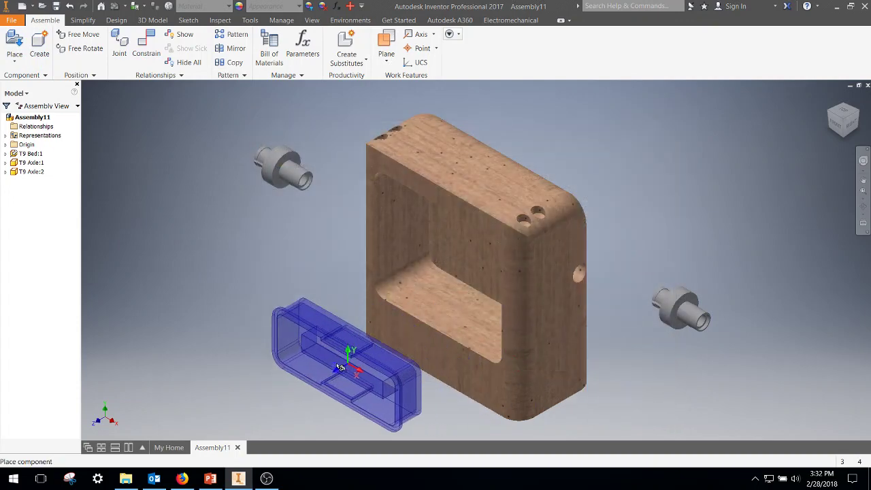
pyautogui.click(304, 364)
pyautogui.rightClick(304, 275)
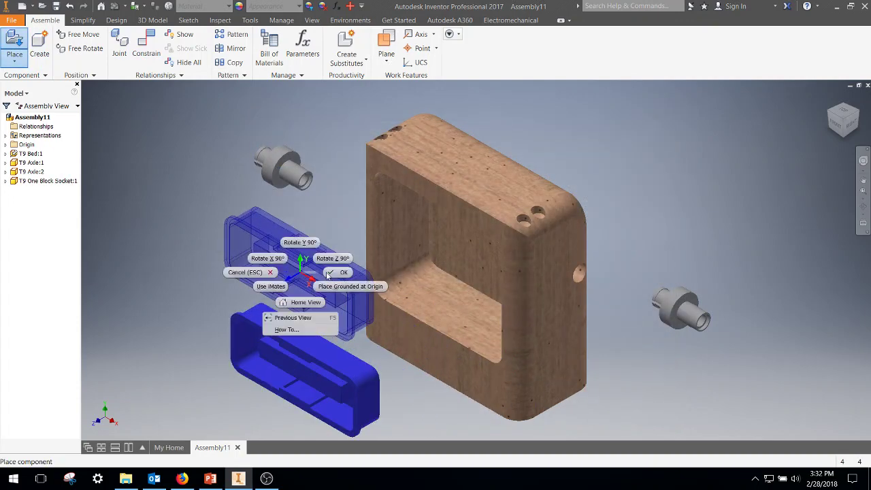
pyautogui.click(332, 275)
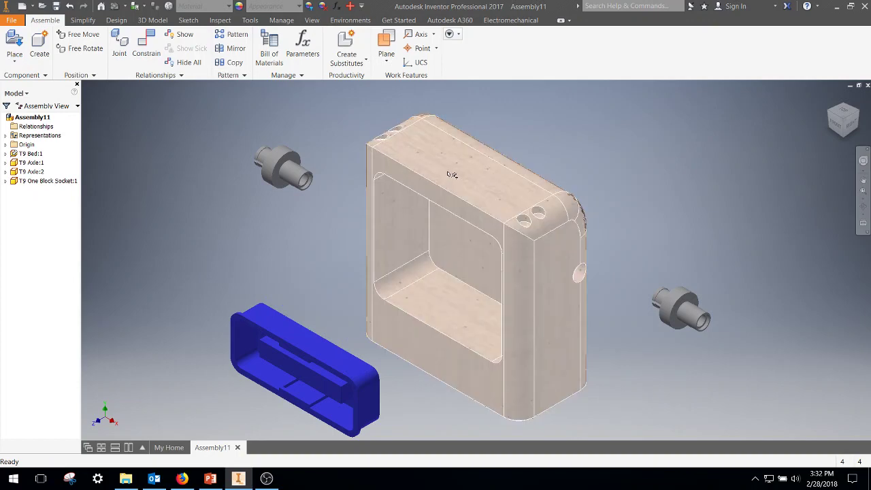
# Step: Apply an Insert constraint between the first axle's plain end edge and the circular edge inside the bed's nearest side hole
pyautogui.click(154, 49)
pyautogui.click(185, 293)
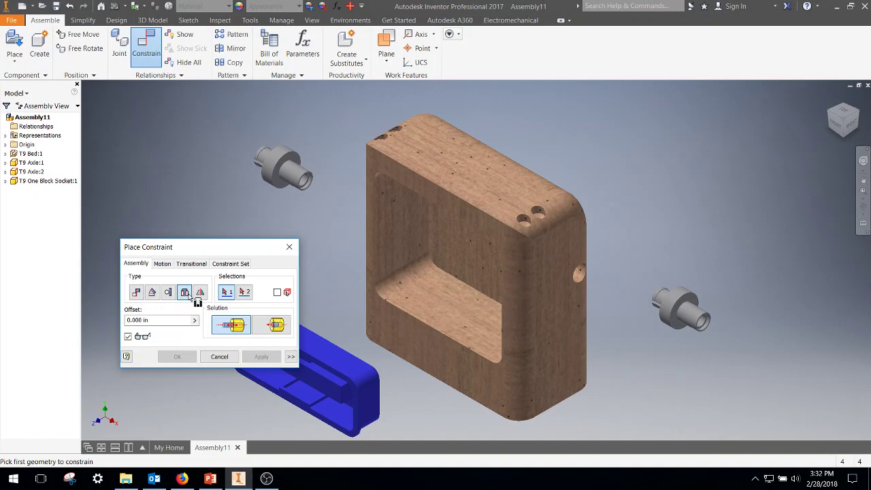
pyautogui.scroll(-5, 311, 234)
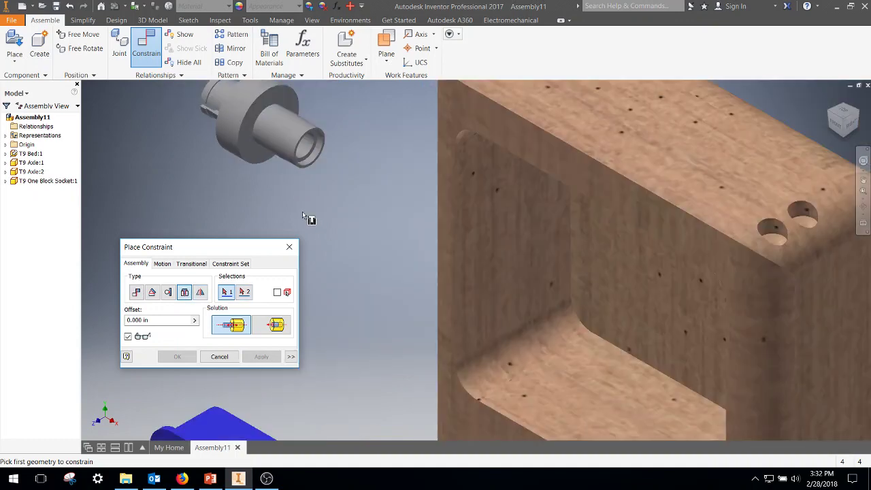
pyautogui.click(302, 155)
pyautogui.scroll(5, 354, 224)
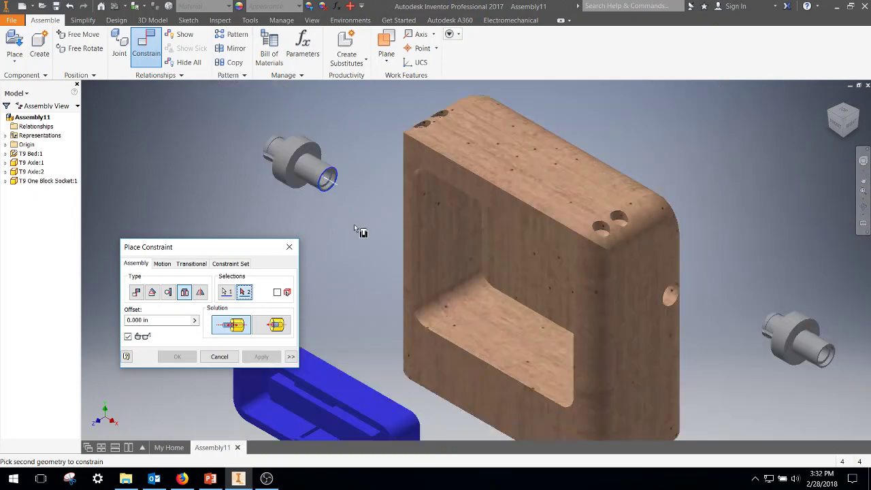
pyautogui.moveTo(362, 219); pyautogui.dragTo(513, 241, button='middle')
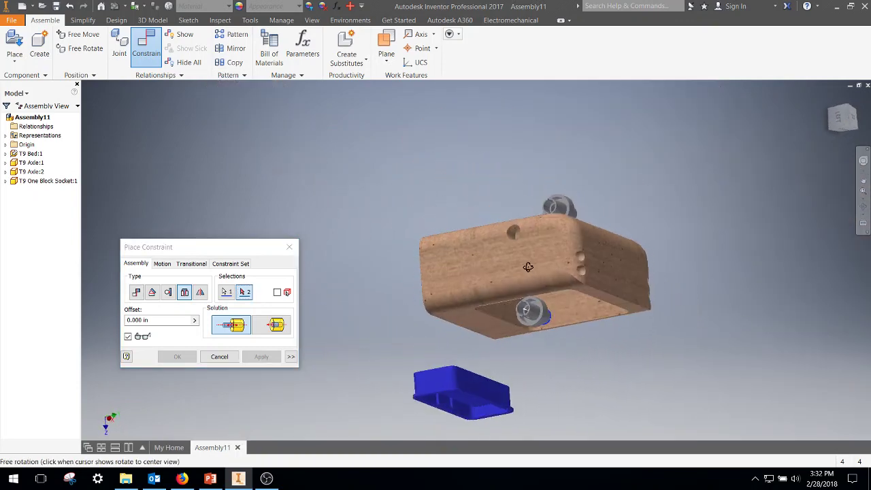
pyautogui.scroll(-5, 512, 240)
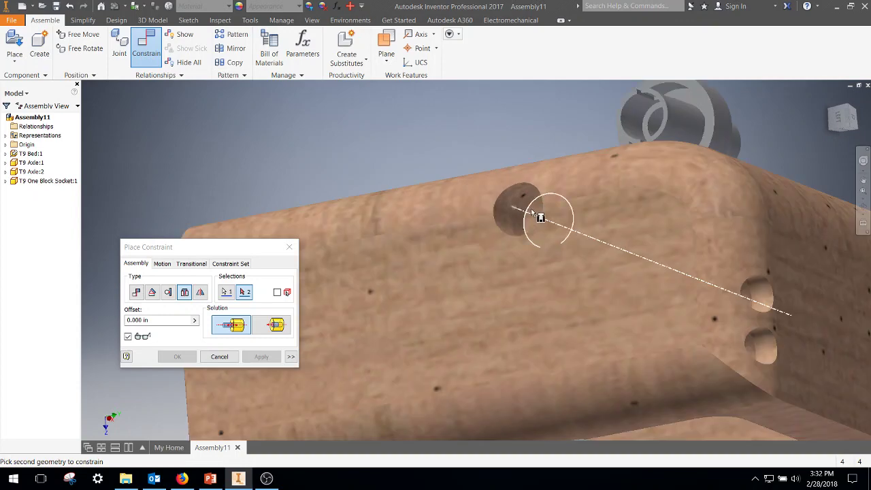
pyautogui.click(533, 213)
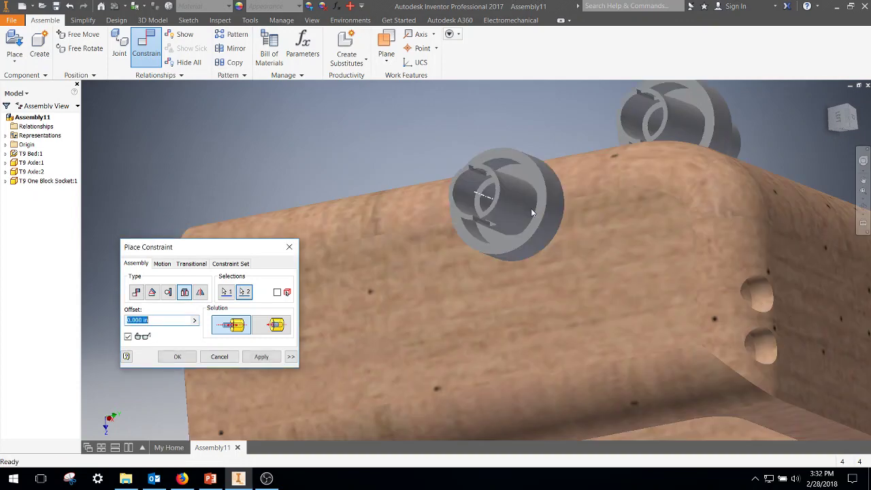
pyautogui.click(261, 356)
# Step: End constraining and free-rotate the second axle so its plain end faces the hole on the bed's opposite side
pyautogui.keyDown('shift'); pyautogui.moveTo(503, 385); pyautogui.dragTo(409, 320, button='middle'); pyautogui.keyUp('shift')
pyautogui.moveTo(587, 326); pyautogui.dragTo(137, 150, button='middle')
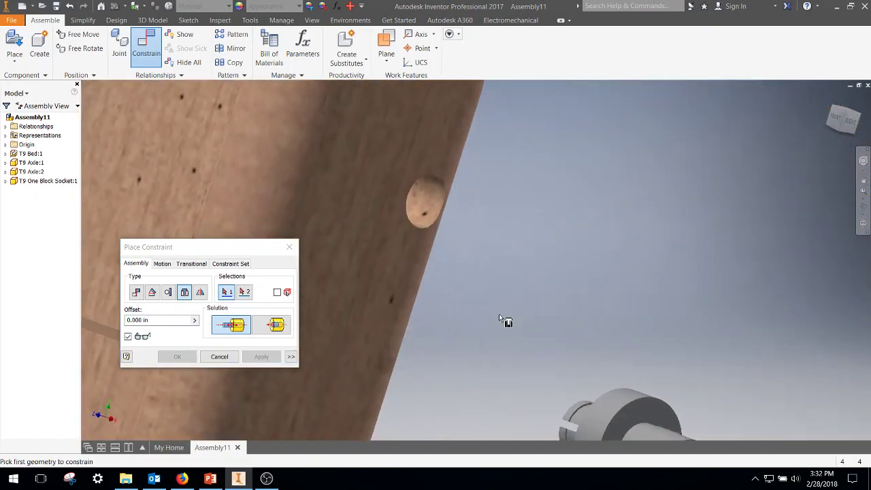
pyautogui.moveTo(499, 315); pyautogui.dragTo(427, 269, button='middle')
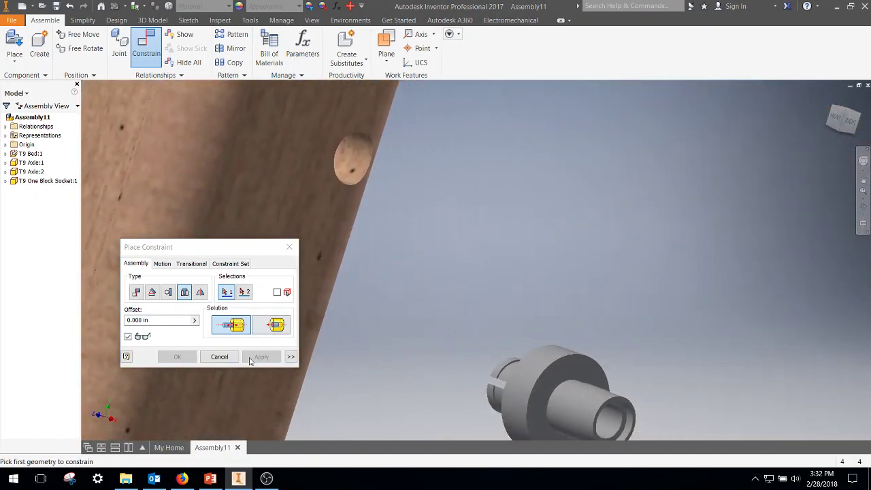
pyautogui.click(227, 361)
pyautogui.scroll(2, 485, 321)
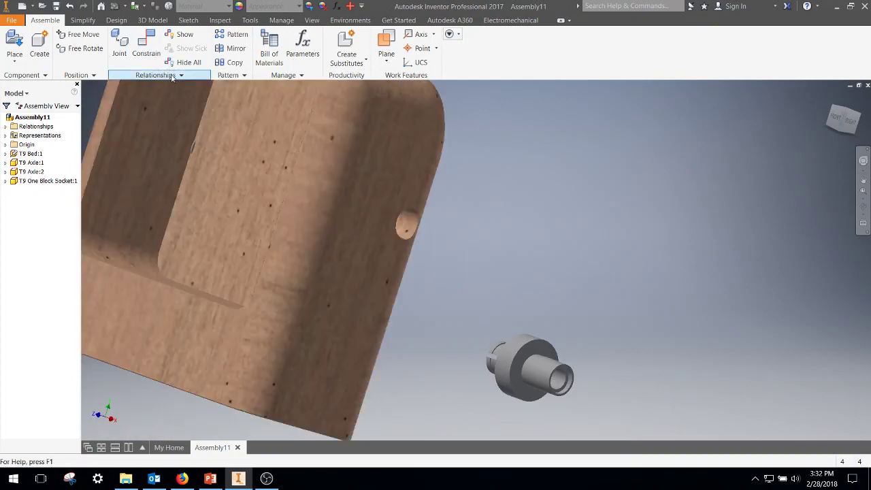
pyautogui.click(82, 48)
pyautogui.click(512, 363)
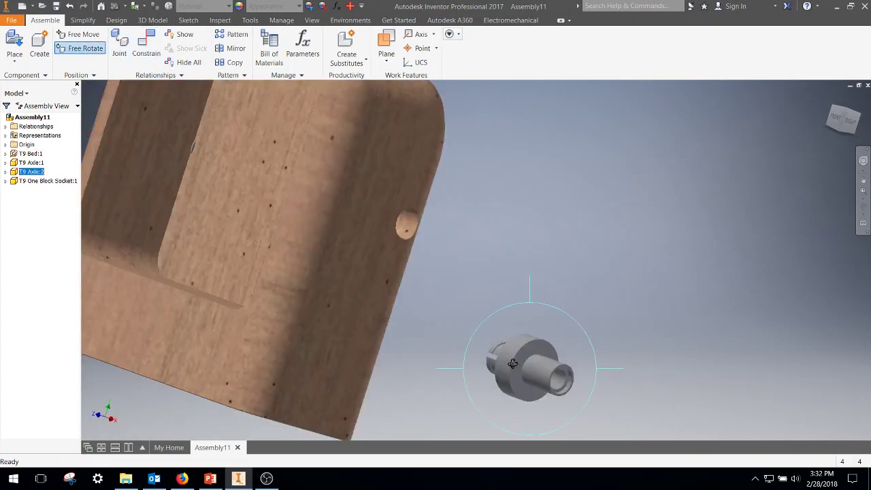
pyautogui.moveTo(512, 363); pyautogui.dragTo(564, 385)
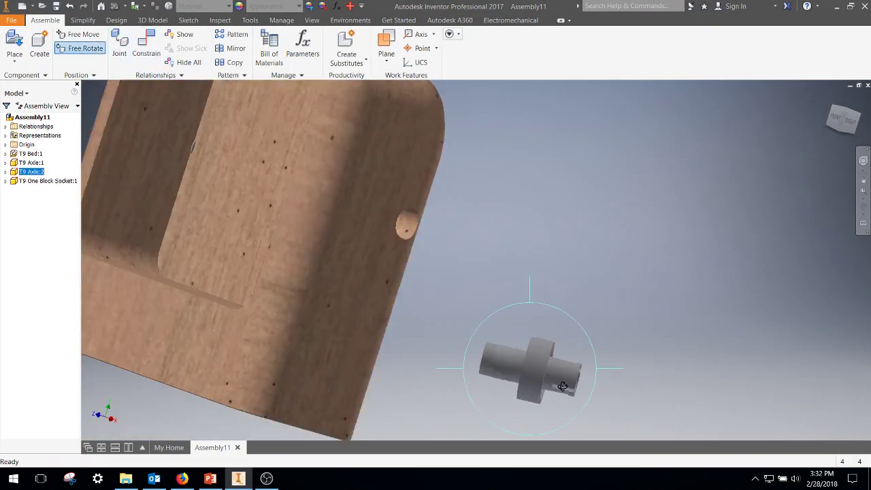
pyautogui.rightClick(627, 274)
pyautogui.click(629, 300)
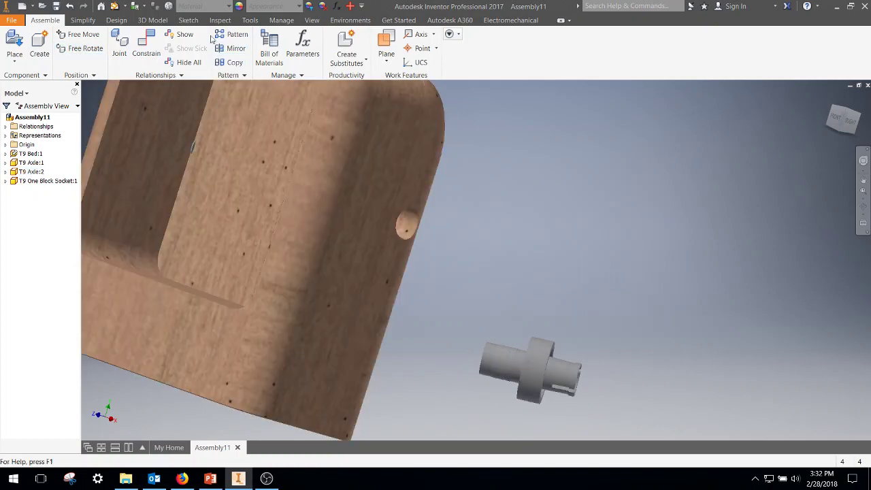
# Step: Apply an Insert constraint with the aligned solution between the second axle's plain end edge and the circular edge inside the bed's opposite side hole
pyautogui.click(148, 41)
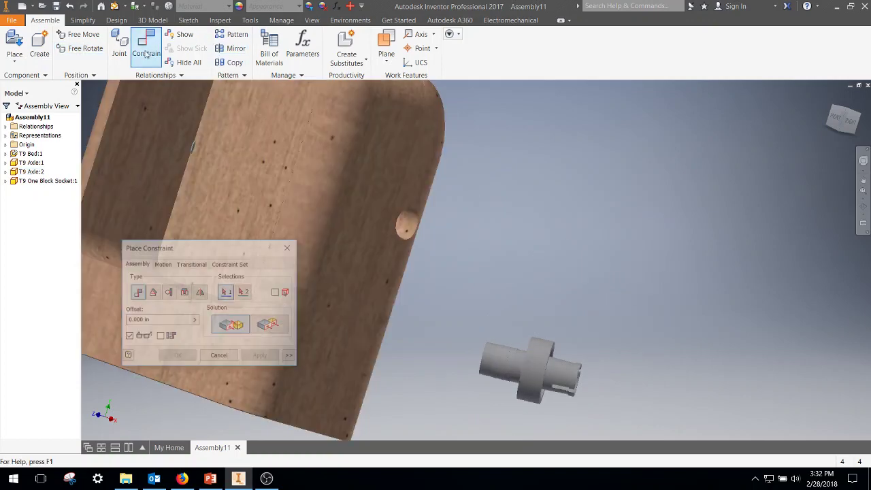
pyautogui.click(185, 292)
pyautogui.click(481, 368)
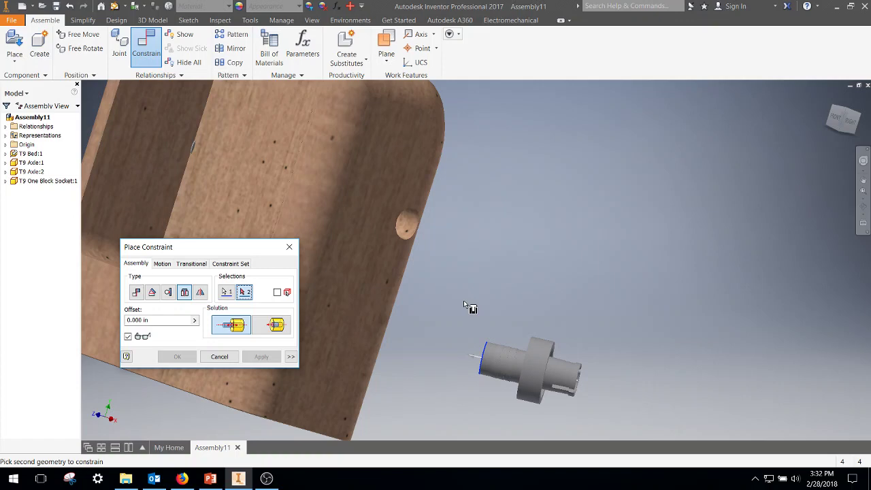
pyautogui.keyDown('shift'); pyautogui.moveTo(467, 255); pyautogui.dragTo(384, 233, button='middle'); pyautogui.keyUp('shift')
pyautogui.click(357, 231)
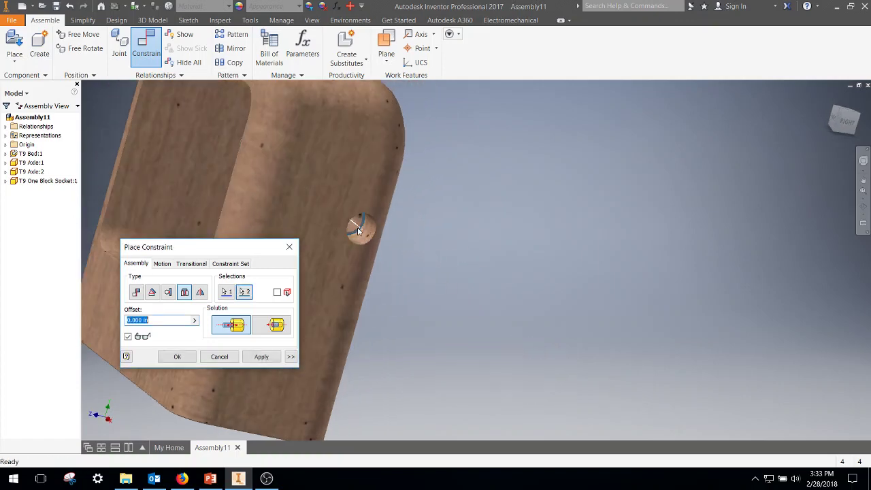
pyautogui.keyDown('shift'); pyautogui.moveTo(320, 209); pyautogui.dragTo(408, 214, button='middle'); pyautogui.keyUp('shift')
pyautogui.click(272, 327)
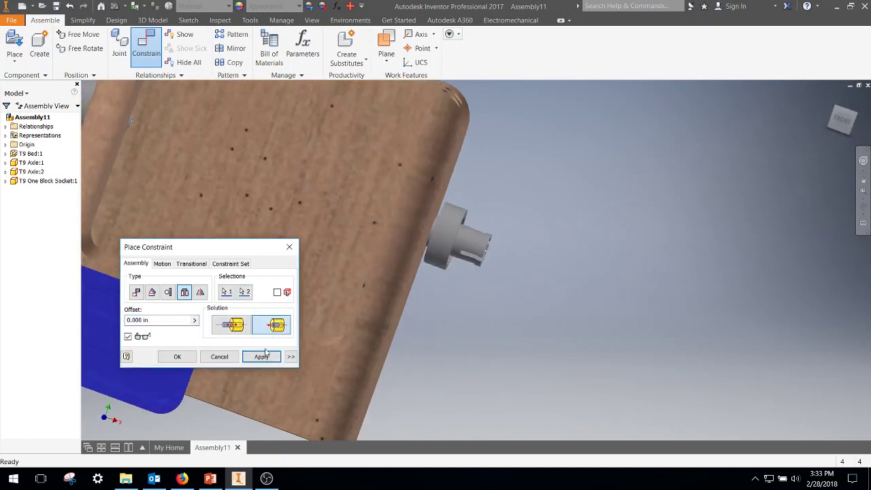
pyautogui.click(262, 358)
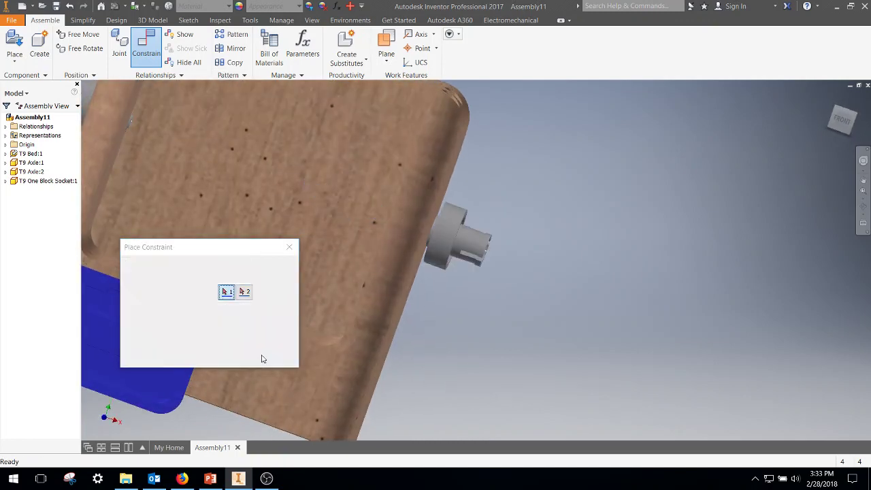
pyautogui.click(289, 247)
# Step: Free-rotate the T9 One Block Socket above the bed so its open side faces outward like the bed's slotted end
pyautogui.moveTo(381, 306); pyautogui.dragTo(606, 201, button='middle')
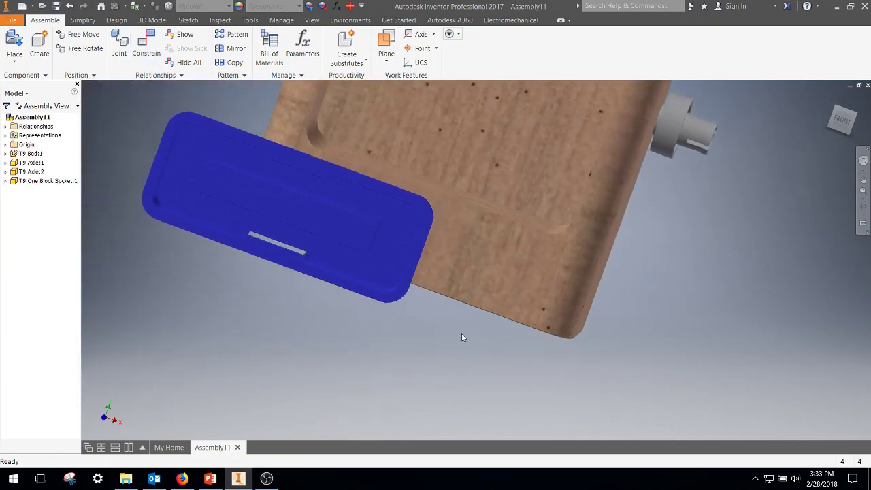
pyautogui.keyDown('shift'); pyautogui.moveTo(461, 349); pyautogui.dragTo(463, 349, button='middle'); pyautogui.keyUp('shift')
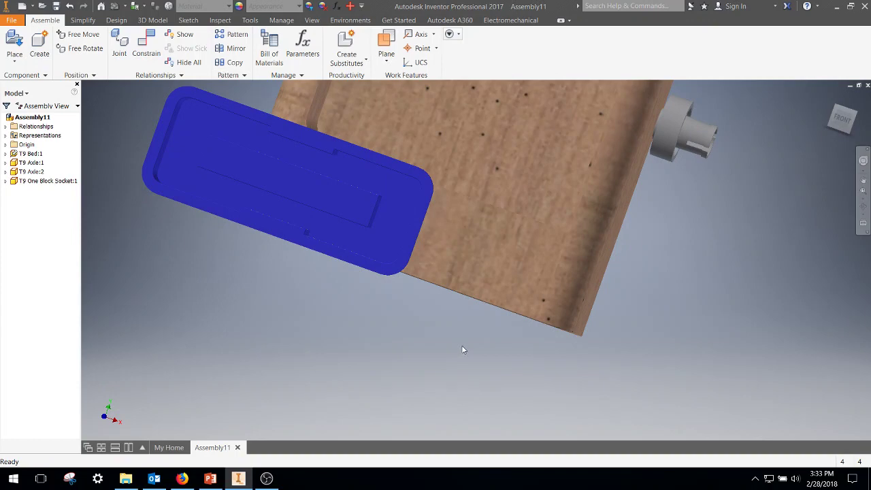
pyautogui.keyDown('shift'); pyautogui.moveTo(462, 350); pyautogui.dragTo(445, 304, button='middle'); pyautogui.keyUp('shift')
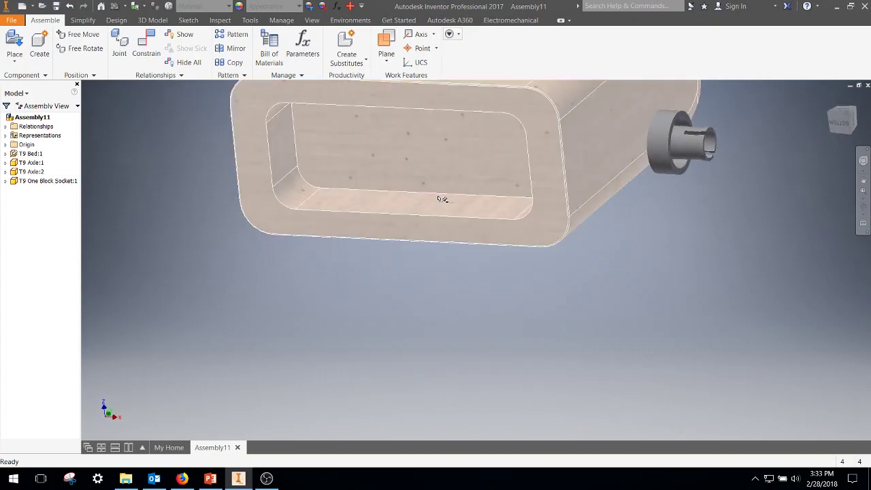
pyautogui.moveTo(439, 198); pyautogui.dragTo(470, 409, button='middle')
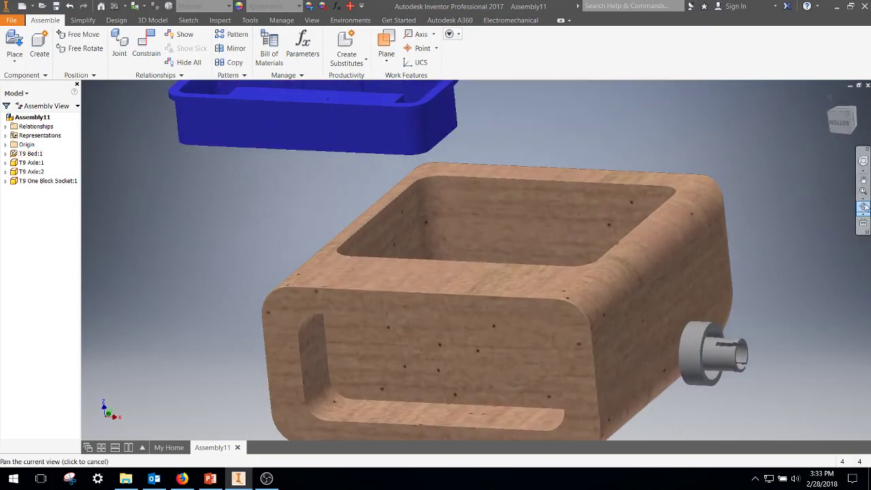
pyautogui.scroll(3, 490, 284)
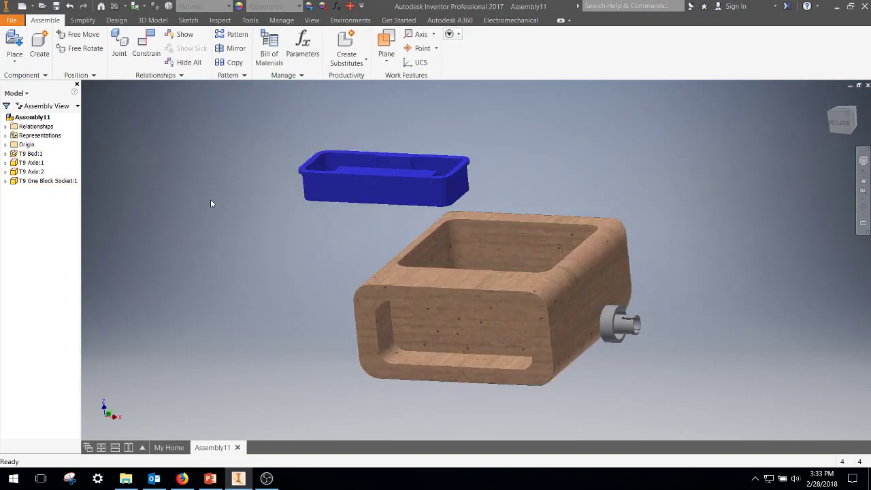
pyautogui.click(81, 48)
pyautogui.click(354, 155)
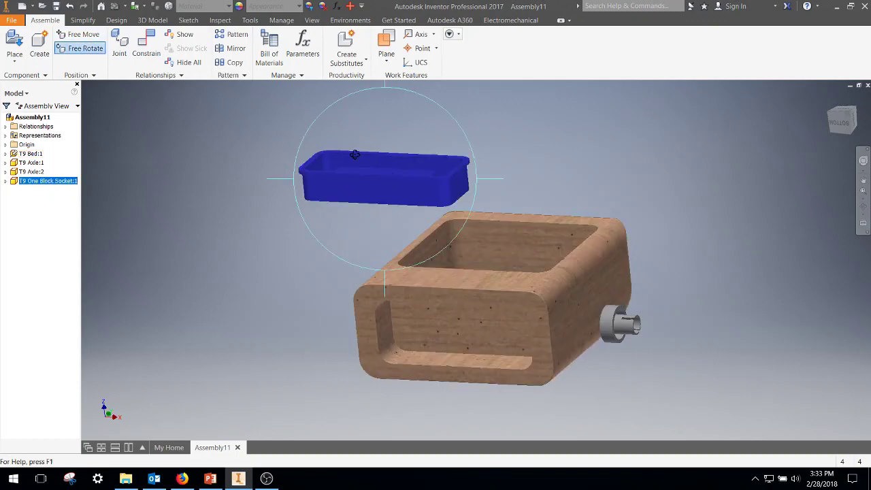
pyautogui.moveTo(354, 154); pyautogui.dragTo(339, 186)
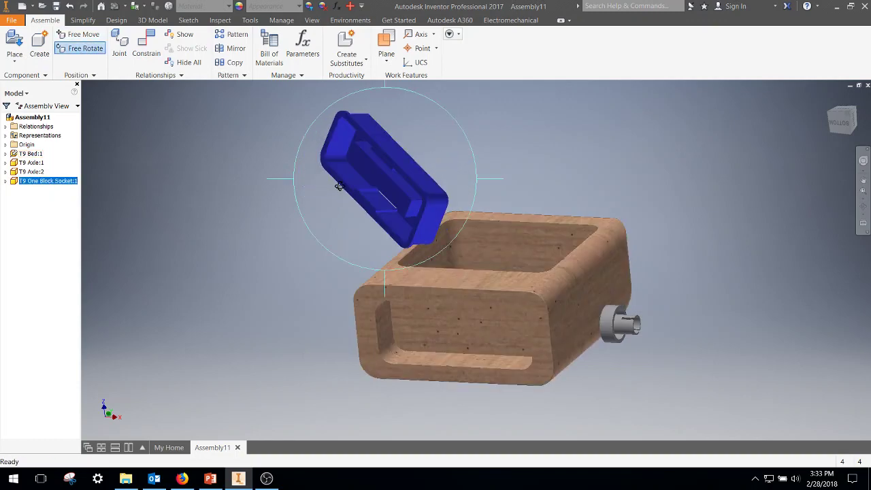
pyautogui.rightClick(521, 153)
pyautogui.click(516, 183)
# Step: Apply a Flush constraint between the socket's open rim face and the bed's slotted end face
pyautogui.click(146, 48)
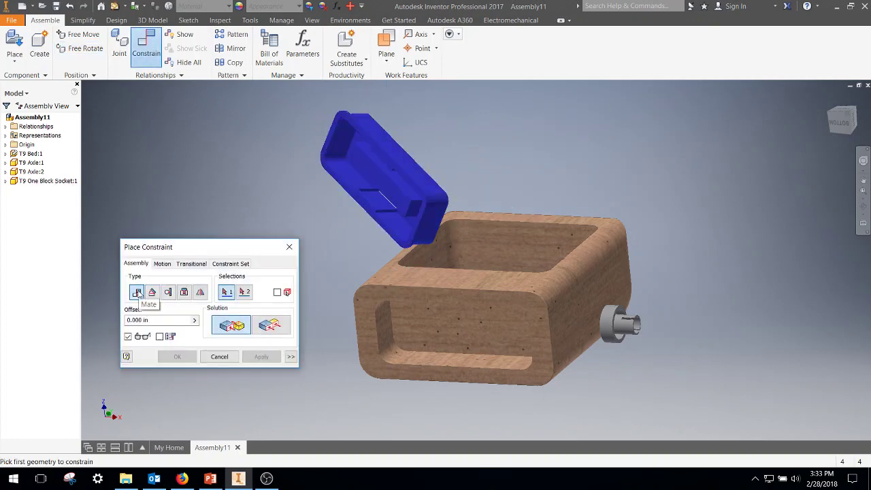
pyautogui.click(276, 334)
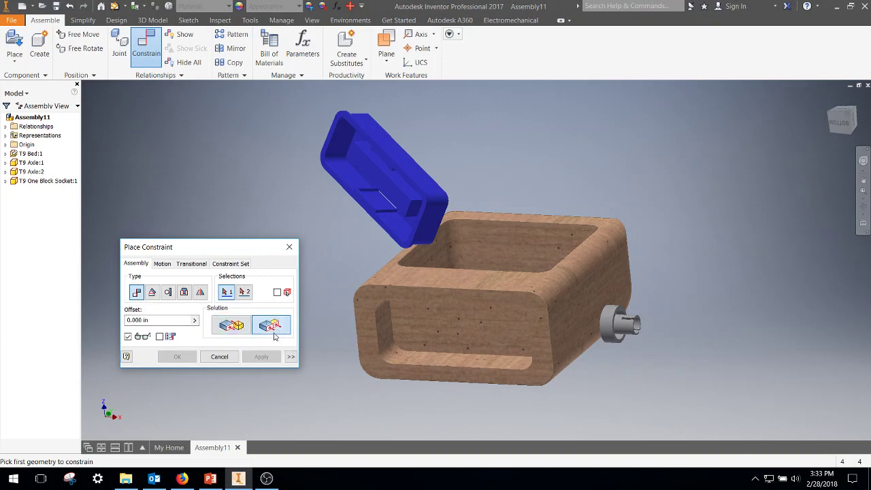
pyautogui.click(327, 150)
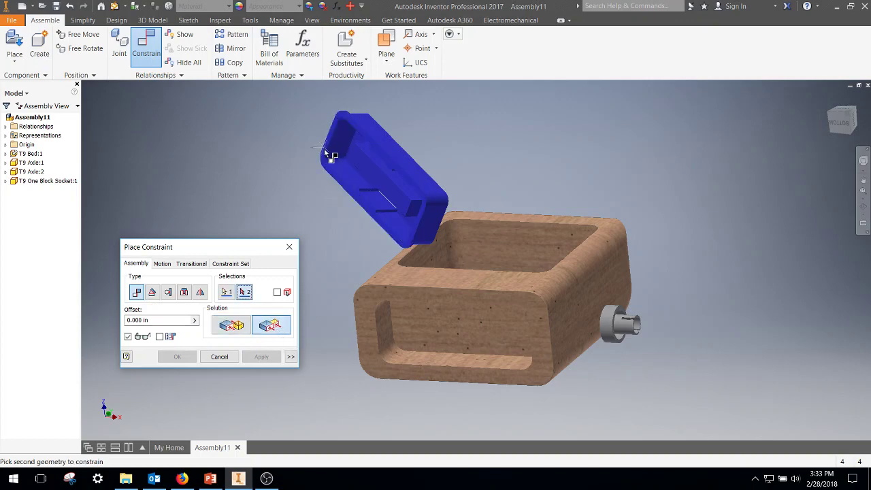
pyautogui.click(416, 298)
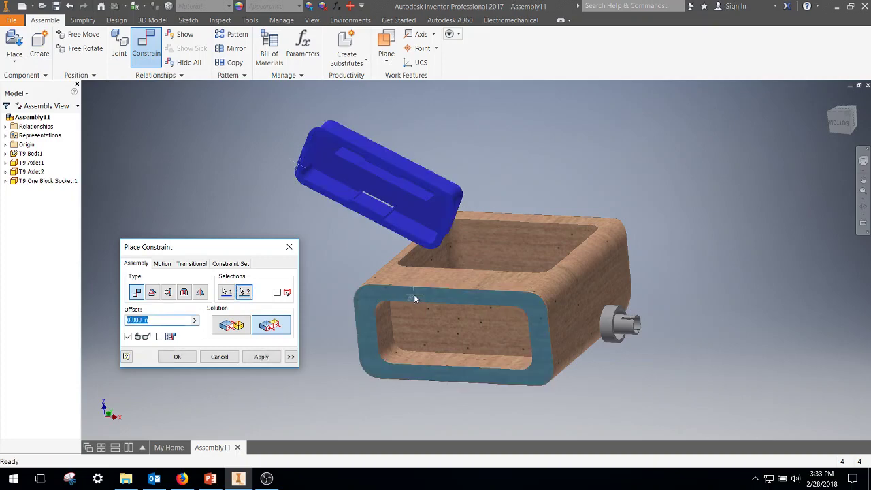
pyautogui.click(269, 357)
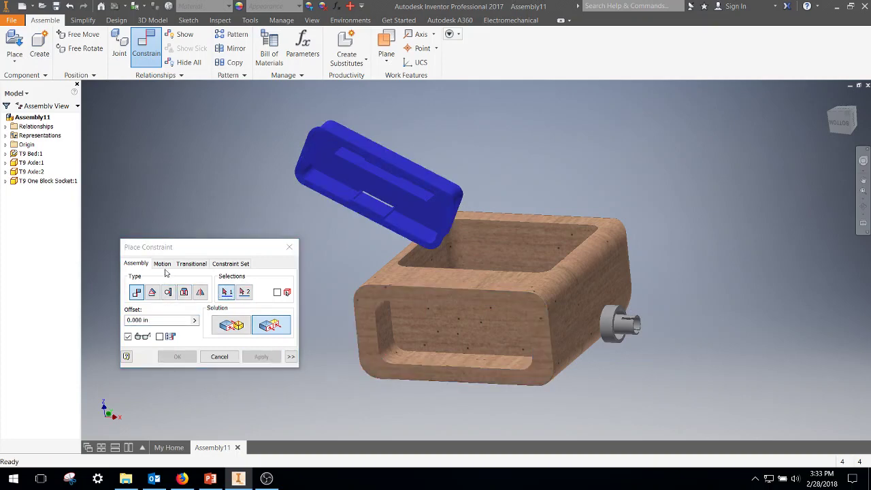
# Step: Apply a Mate constraint between the short side face of the socket's rim and the end wall inside the bed's slot
pyautogui.click(231, 325)
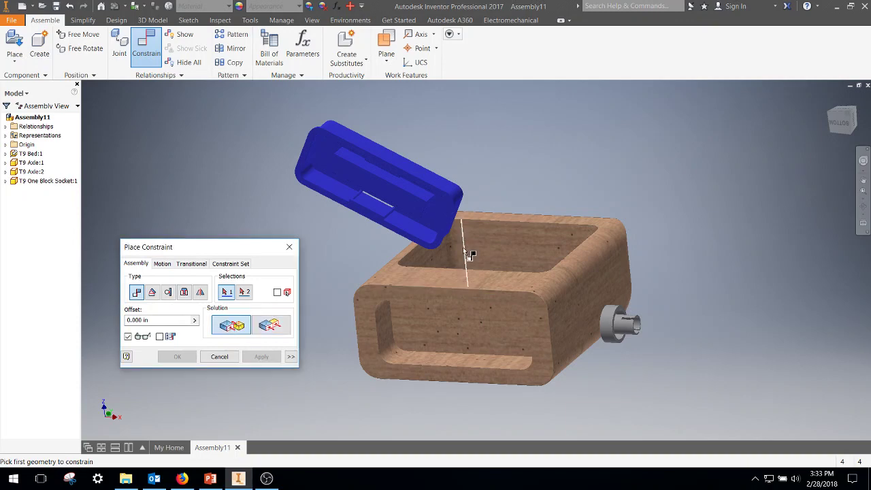
pyautogui.keyDown('shift'); pyautogui.moveTo(472, 228); pyautogui.dragTo(412, 227, button='middle'); pyautogui.keyUp('shift')
pyautogui.scroll(-5, 377, 220)
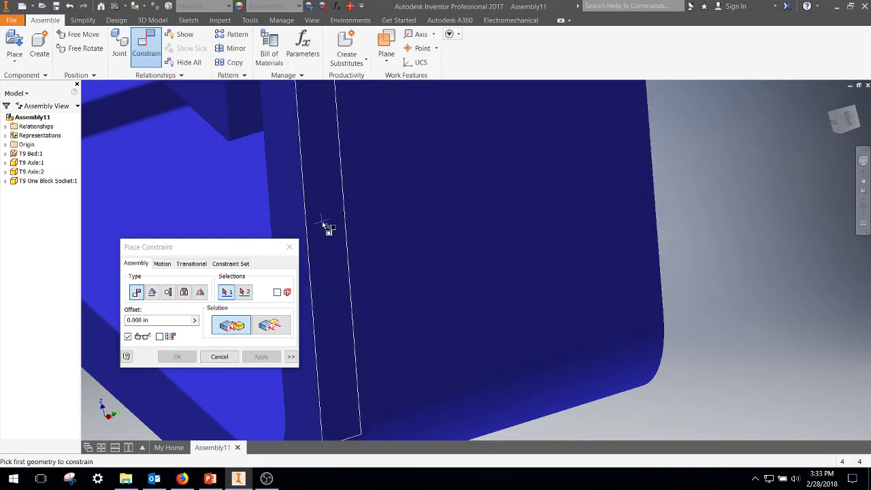
pyautogui.click(323, 221)
pyautogui.moveTo(352, 294); pyautogui.dragTo(355, 261, button='middle')
pyautogui.moveTo(325, 188); pyautogui.dragTo(366, 61, button='middle')
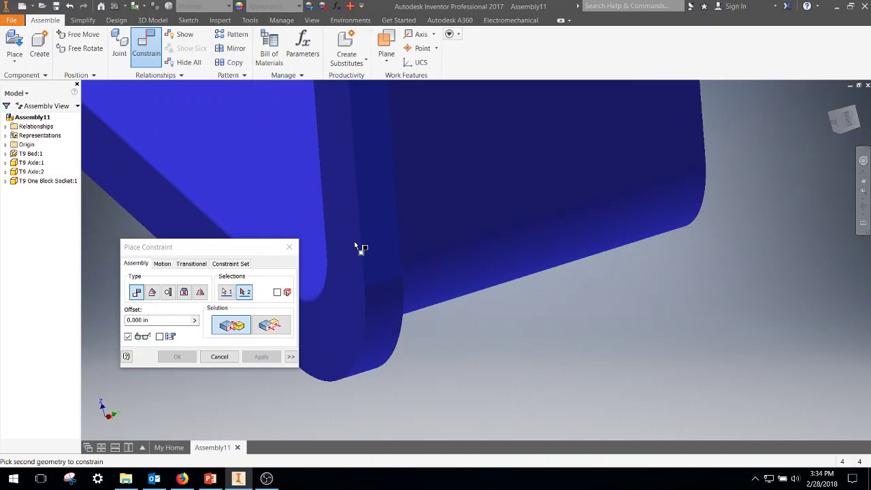
pyautogui.scroll(4, 393, 375)
pyautogui.moveTo(434, 382); pyautogui.dragTo(366, 218, button='middle')
pyautogui.keyDown('shift'); pyautogui.moveTo(398, 299); pyautogui.dragTo(576, 274, button='middle'); pyautogui.keyUp('shift')
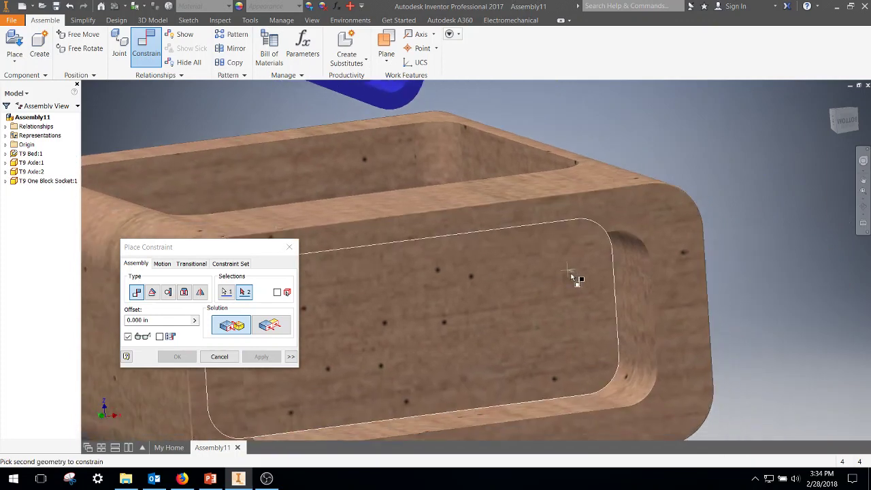
pyautogui.click(627, 293)
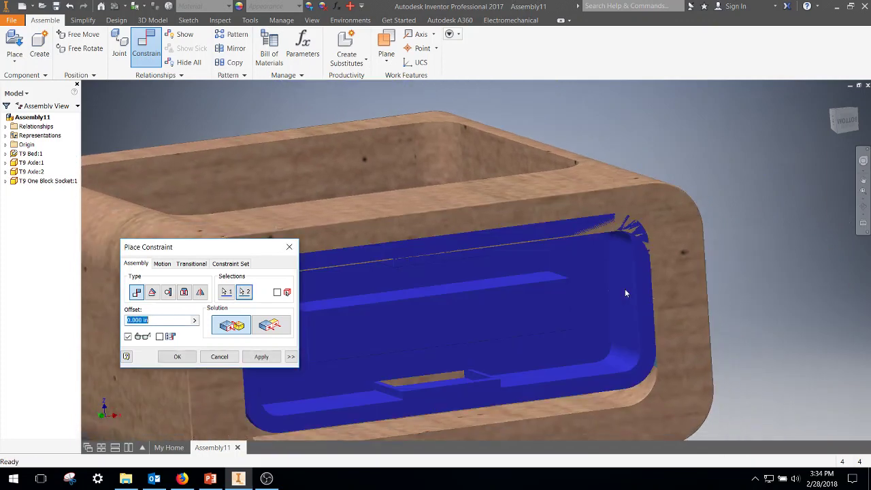
pyautogui.click(263, 357)
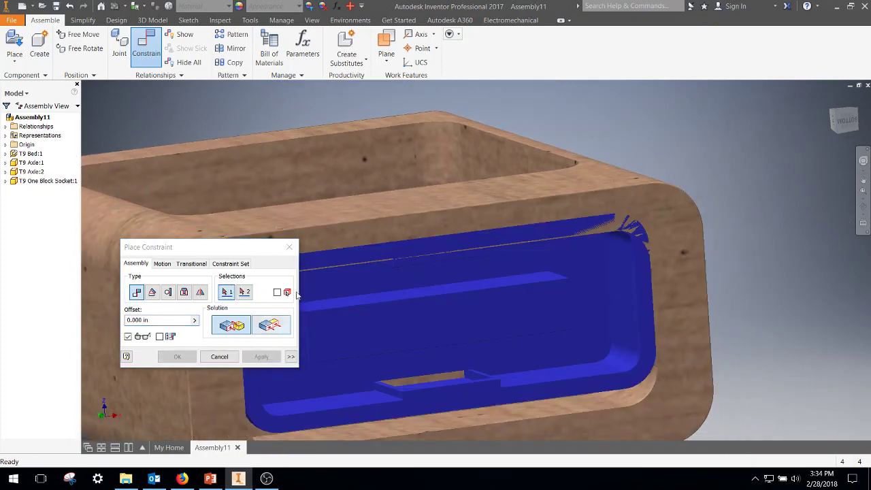
pyautogui.click(289, 247)
# Step: Pull the socket clear of the slot and mate its long rim side face to the slot's long inner wall
pyautogui.moveTo(439, 321); pyautogui.dragTo(420, 142)
pyautogui.keyDown('shift'); pyautogui.moveTo(423, 331); pyautogui.dragTo(429, 285, button='middle'); pyautogui.keyUp('shift')
pyautogui.moveTo(475, 232); pyautogui.dragTo(427, 281, button='middle')
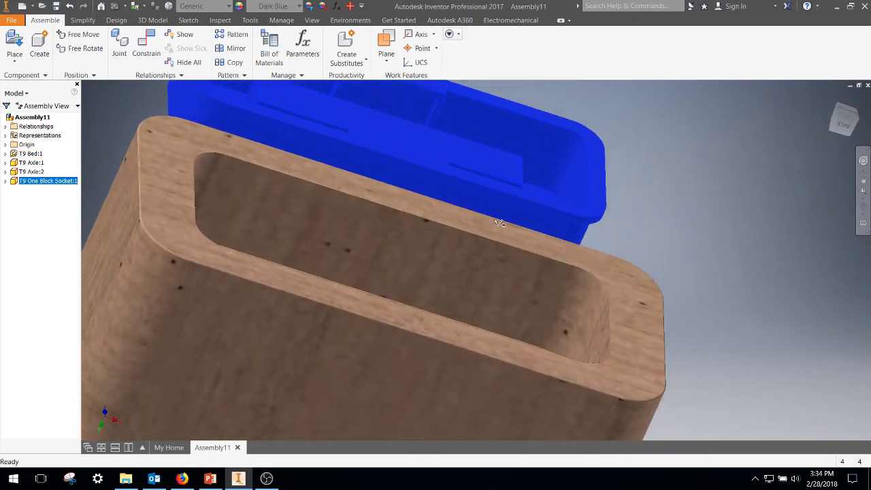
pyautogui.click(145, 45)
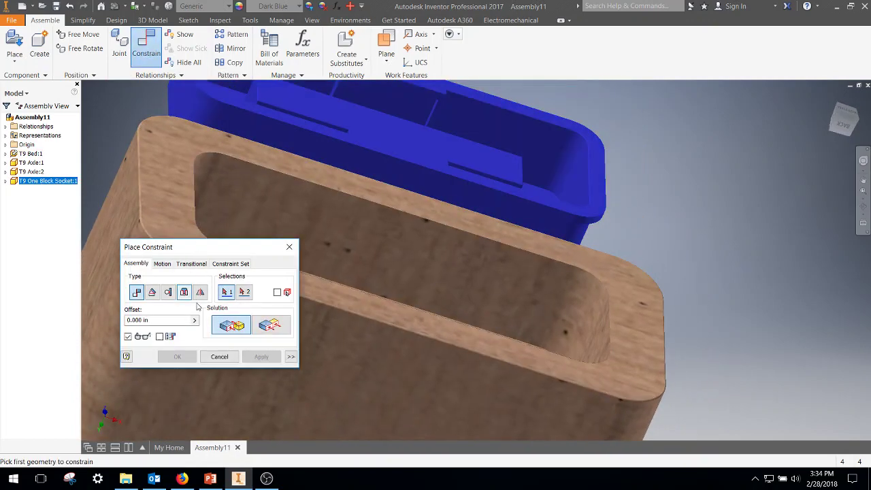
pyautogui.click(534, 211)
pyautogui.keyDown('shift'); pyautogui.moveTo(534, 210); pyautogui.dragTo(501, 301, button='middle'); pyautogui.keyUp('shift')
pyautogui.click(487, 304)
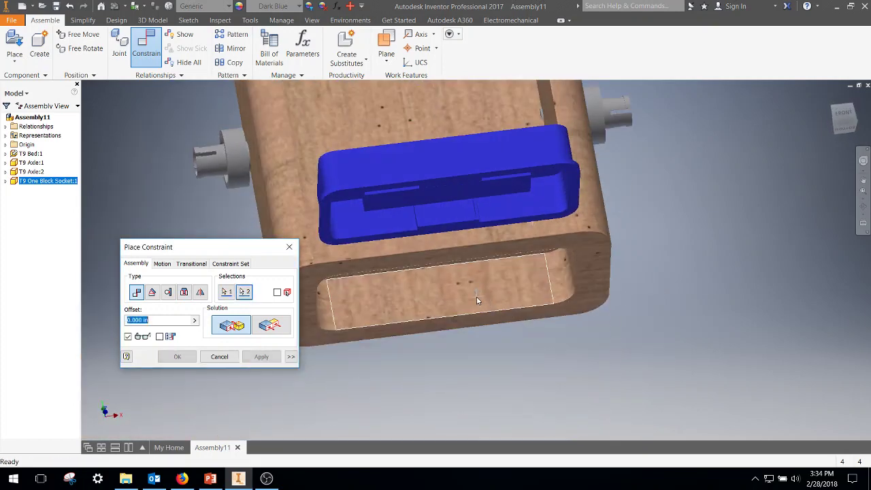
pyautogui.click(262, 356)
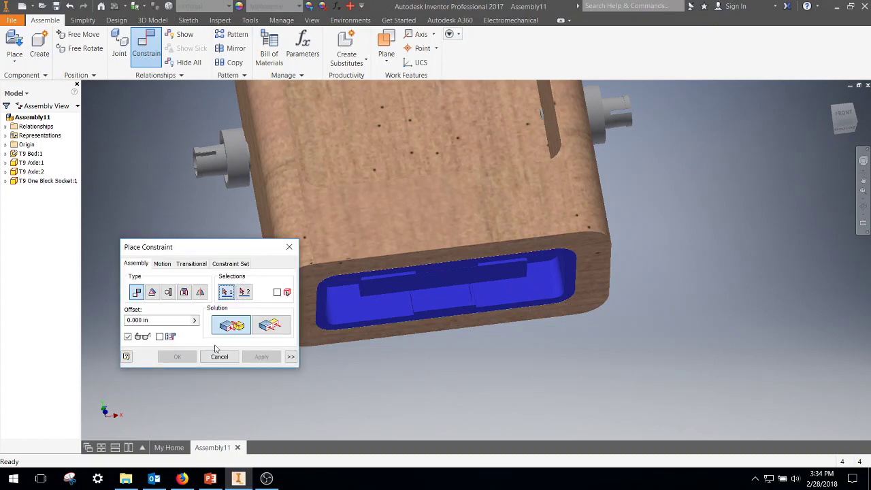
pyautogui.click(287, 248)
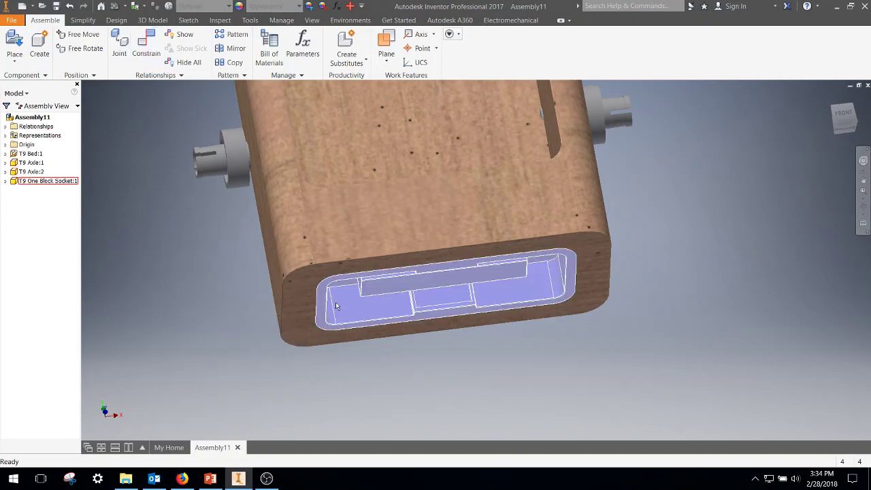
# Step: Check the constraints by trying to move the bed, the socket and both axles from either side of the assembly
pyautogui.keyDown('shift'); pyautogui.moveTo(336, 305); pyautogui.dragTo(476, 215, button='middle'); pyautogui.keyUp('shift')
pyautogui.rightClick(569, 200)
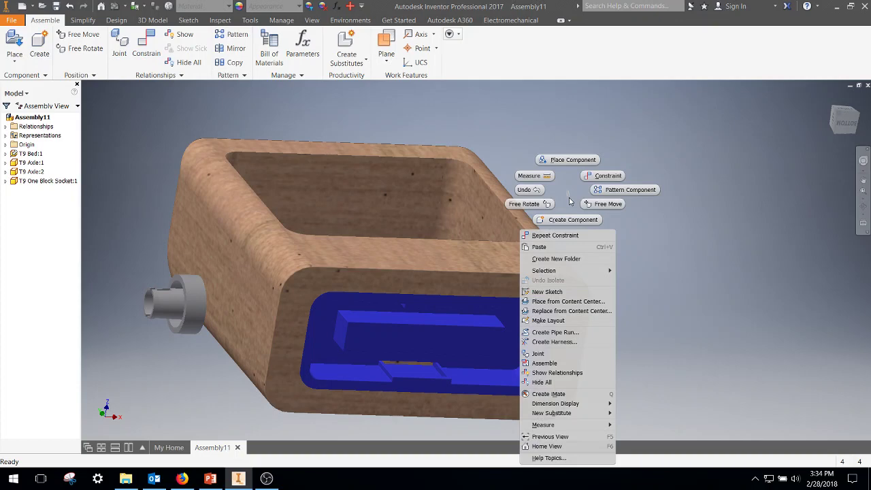
pyautogui.click(413, 147)
pyautogui.click(377, 288)
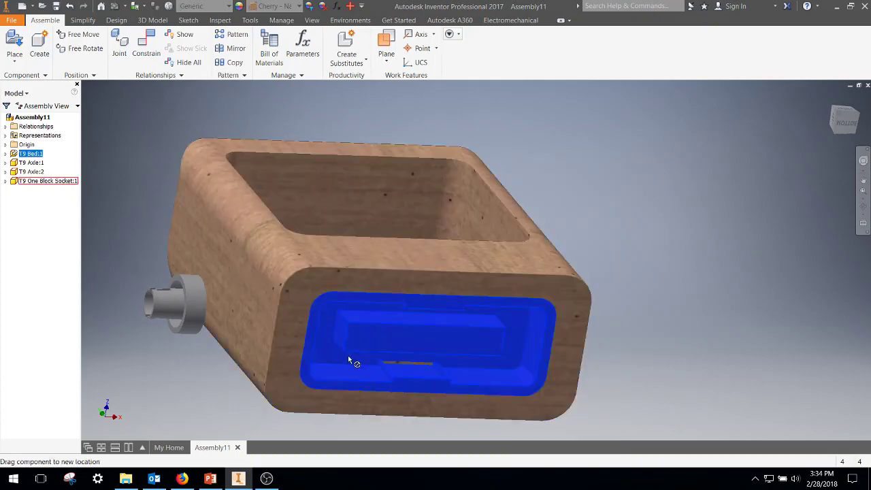
pyautogui.click(349, 358)
pyautogui.click(272, 338)
pyautogui.click(193, 319)
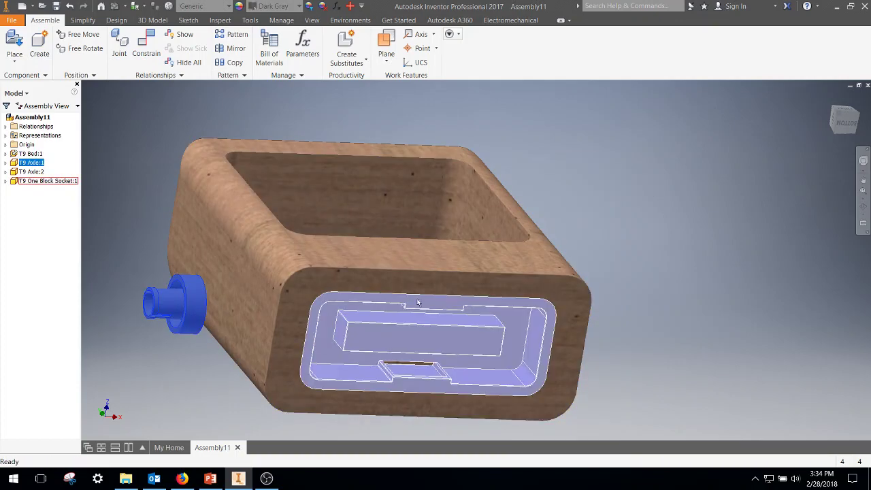
pyautogui.keyDown('shift'); pyautogui.moveTo(517, 297); pyautogui.dragTo(385, 303, button='middle'); pyautogui.keyUp('shift')
pyautogui.moveTo(496, 303); pyautogui.dragTo(507, 320)
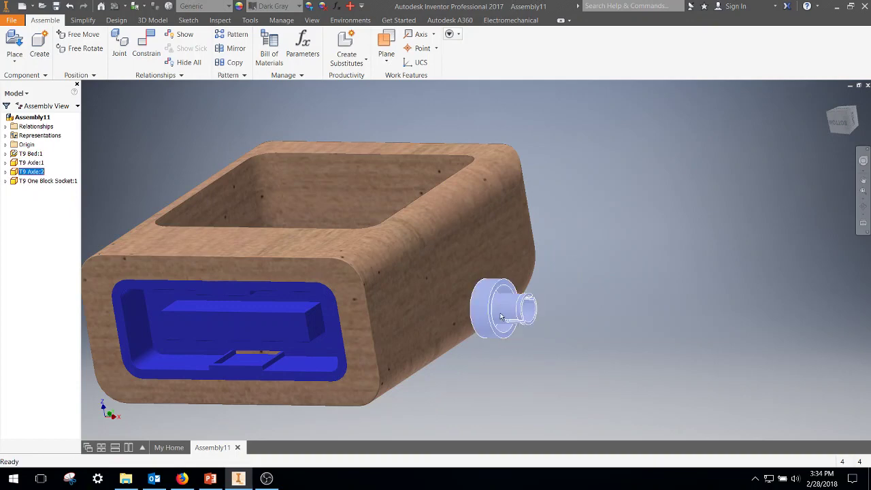
pyautogui.click(559, 165)
pyautogui.moveTo(235, 149); pyautogui.dragTo(284, 153, button='middle')
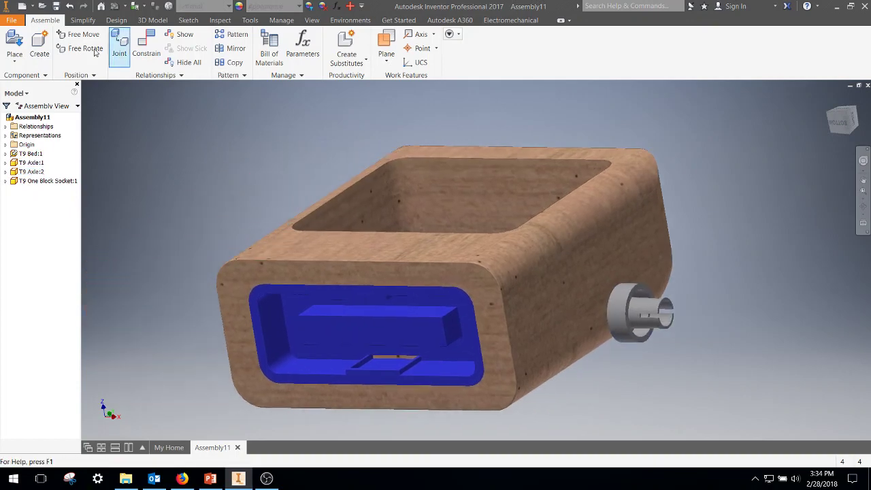
# Step: Save the assembly as Sub 1a.iam in the t9Automoblox folder and return to the Activity 7.4 page in Firefox
pyautogui.click(12, 19)
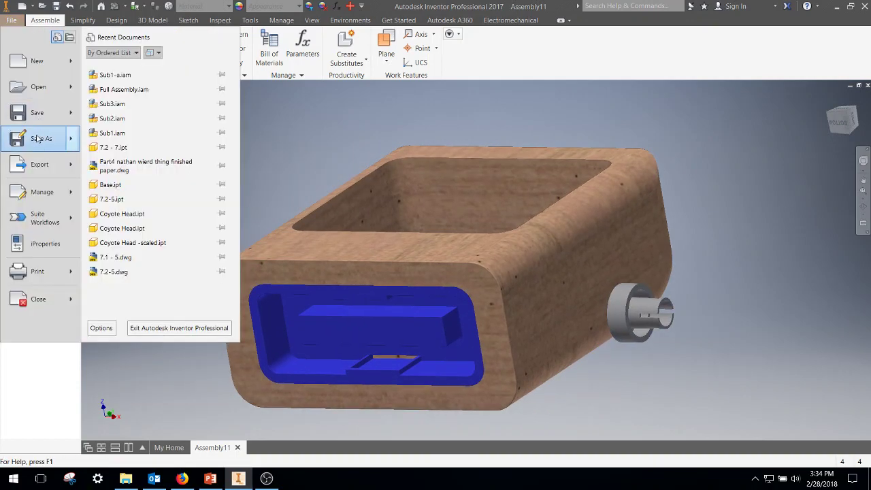
pyautogui.click(37, 139)
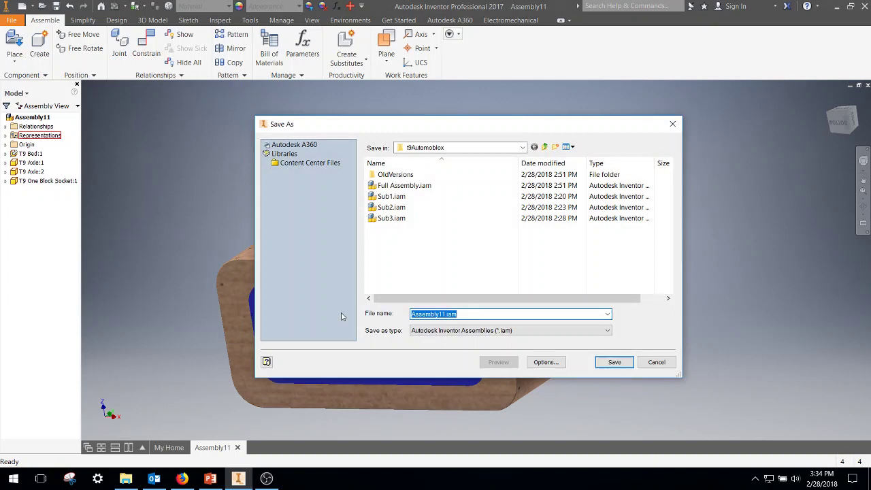
pyautogui.write('Sub 1a')
pyautogui.click(616, 363)
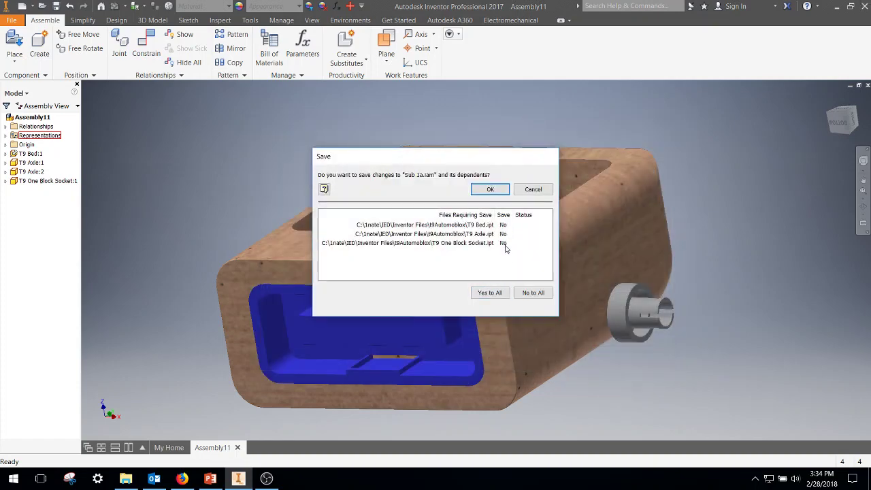
pyautogui.click(491, 190)
pyautogui.click(836, 6)
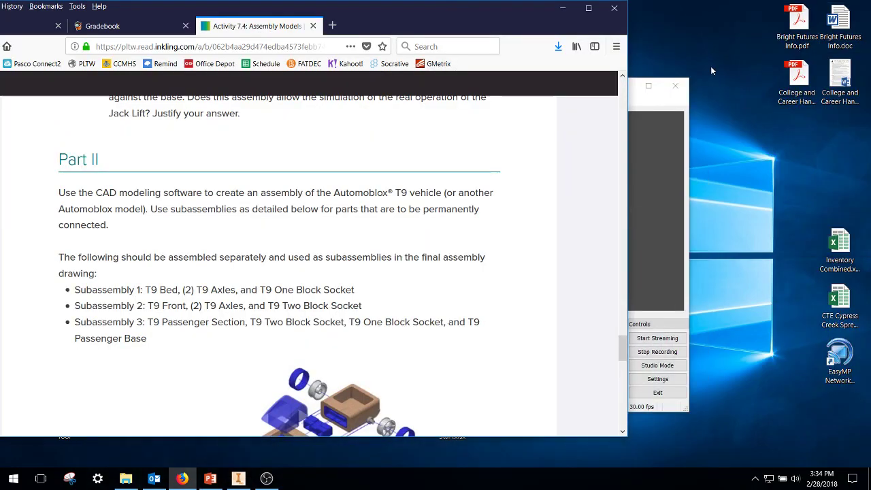